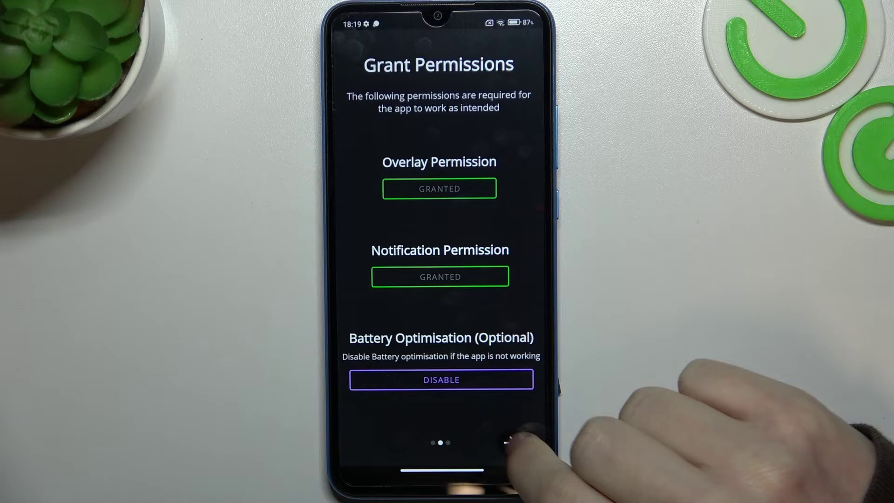
Complete setup, turn on Epic Games and Facebook LED notifications, and filter to active apps
left_click(509, 442)
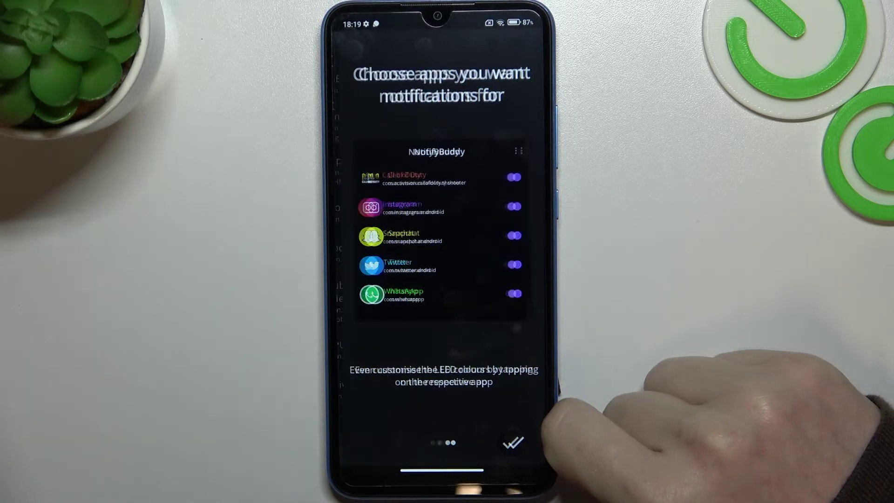
left_click(513, 442)
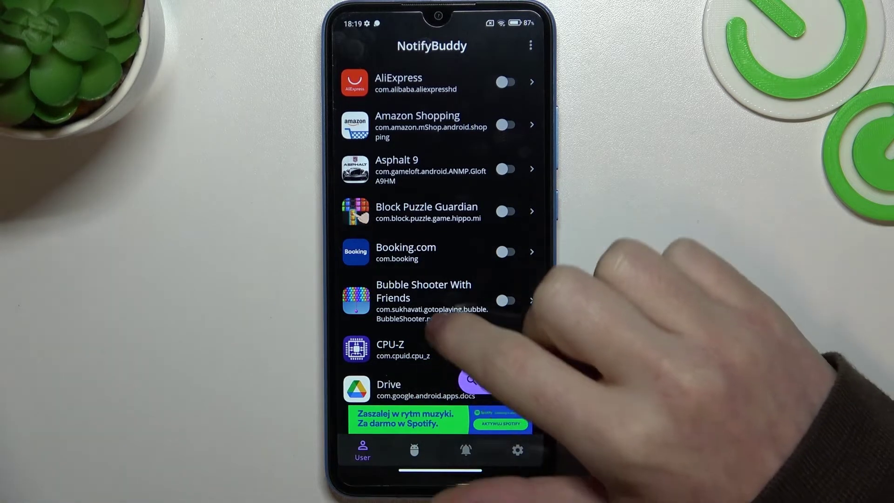
scroll(454, 300, "down", 5)
scroll(454, 301, "down", 5)
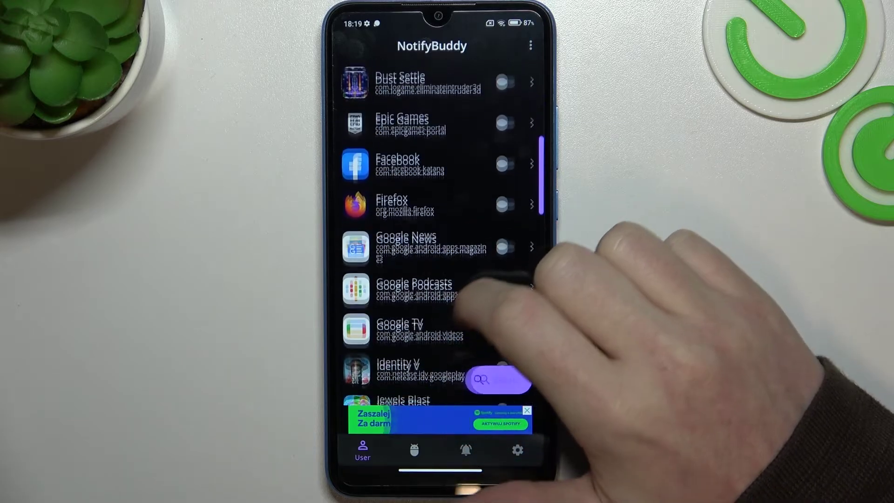
left_click(509, 180)
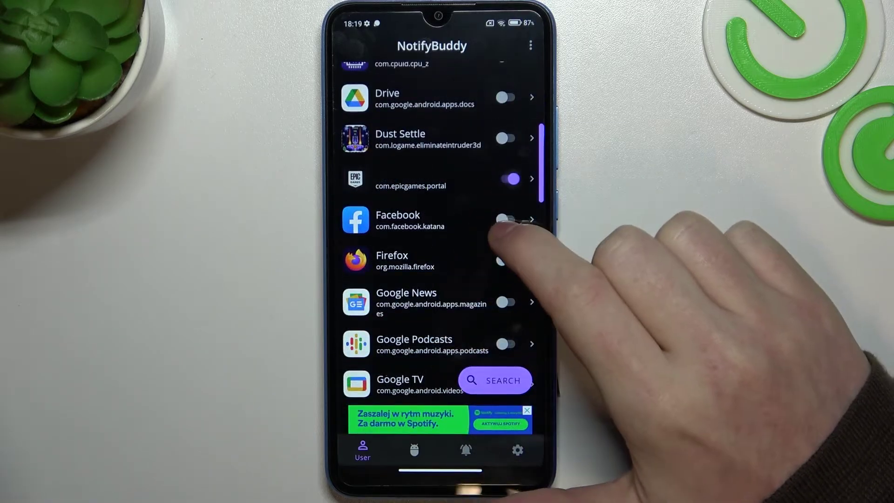
left_click(509, 219)
left_click(414, 451)
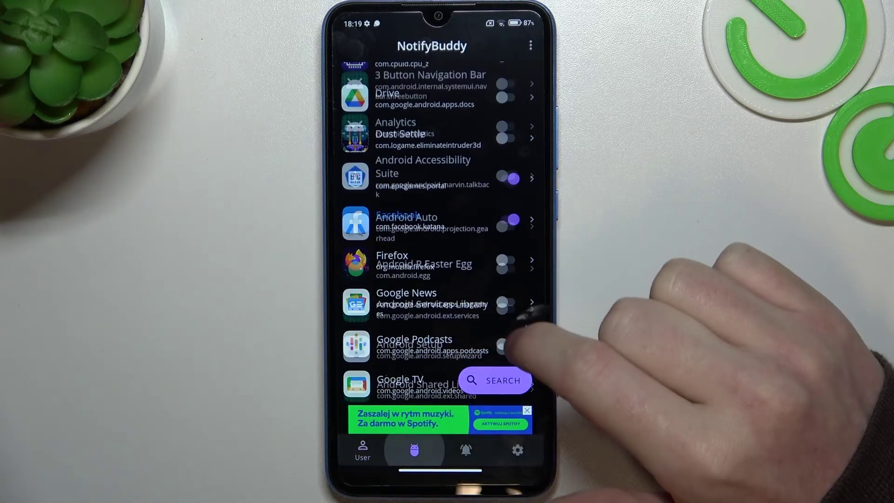
scroll(454, 280, "down", 1)
scroll(454, 280, "down", 5)
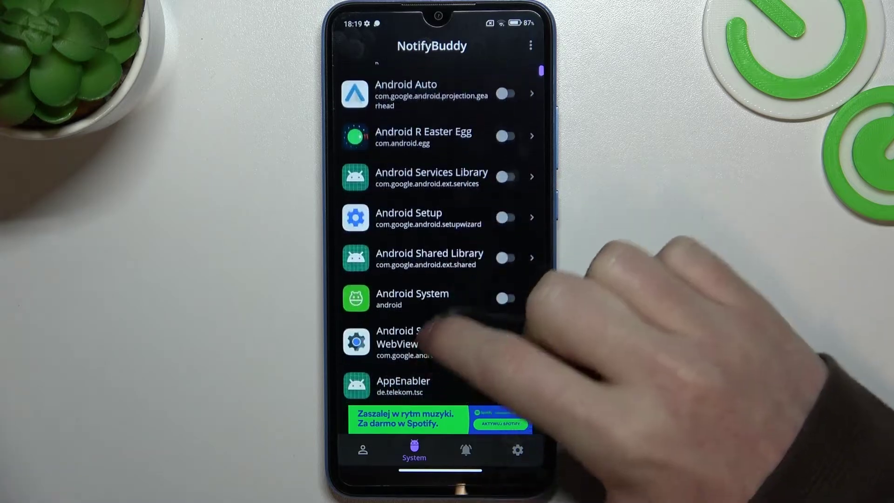
scroll(454, 279, "down", 5)
left_click(466, 451)
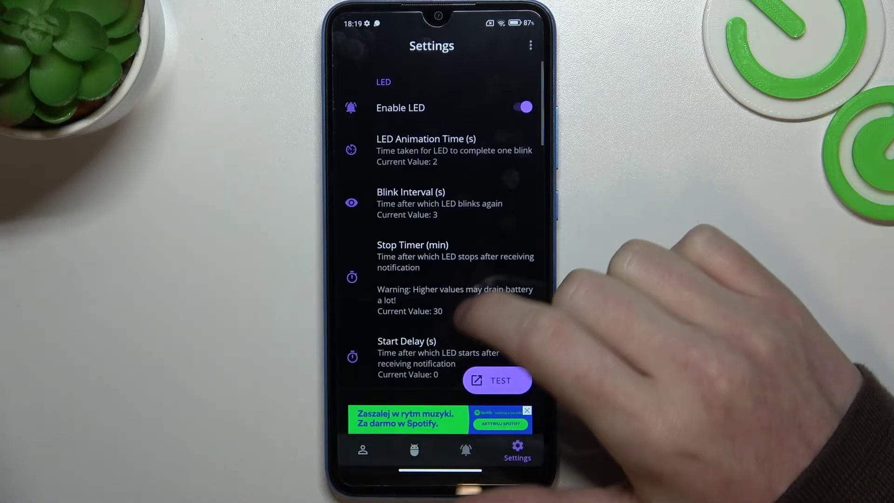
scroll(447, 279, "down", 3)
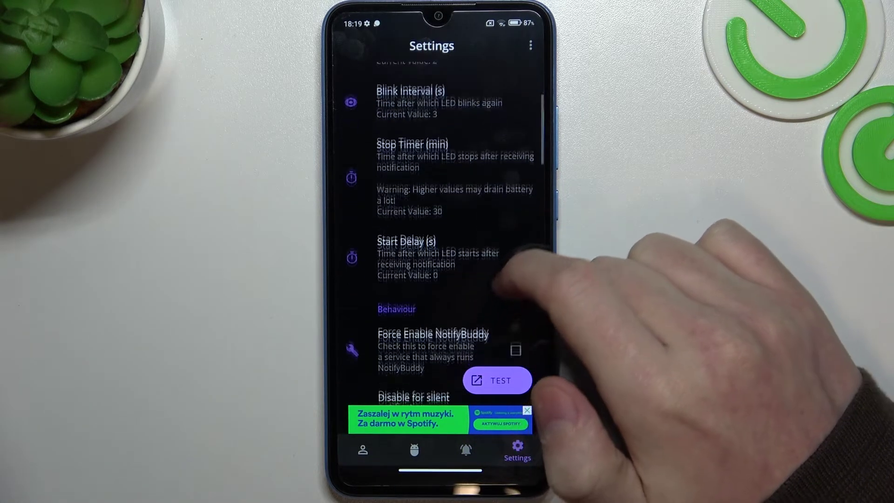
scroll(447, 315, "down", 2)
scroll(454, 314, "down", 3)
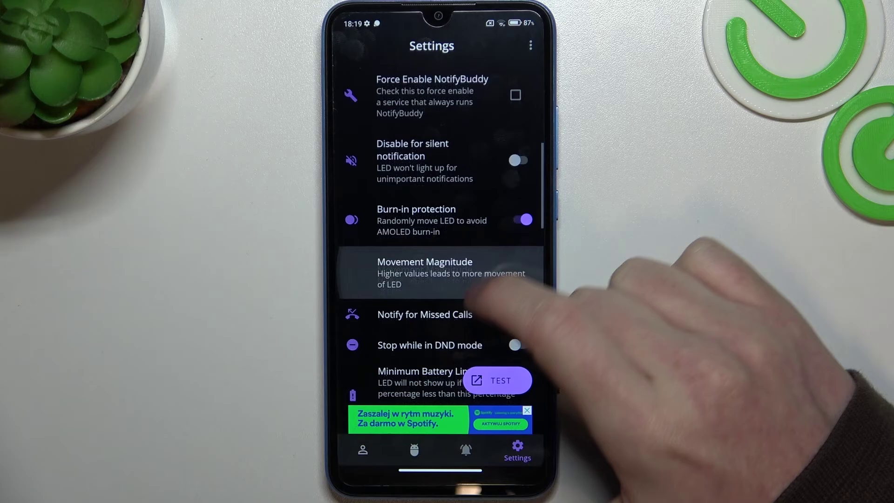
scroll(454, 315, "down", 3)
scroll(454, 314, "down", 3)
scroll(455, 315, "down", 3)
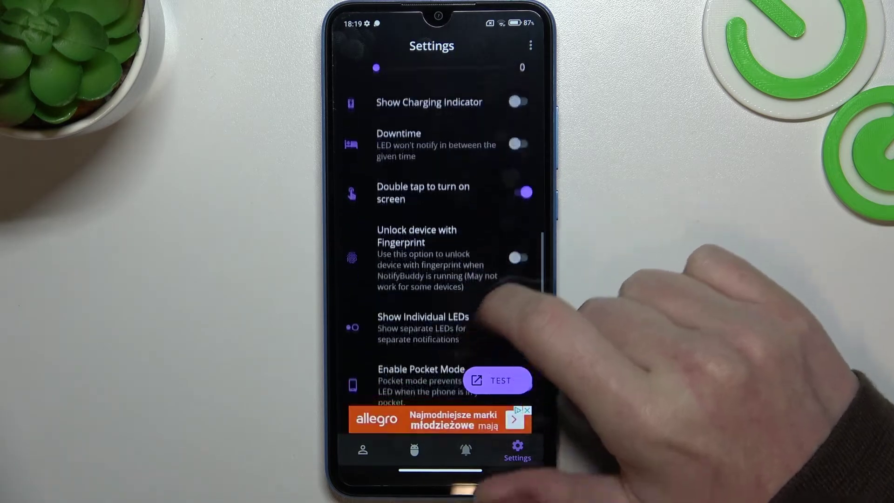
scroll(454, 314, "down", 3)
scroll(454, 314, "down", 3)
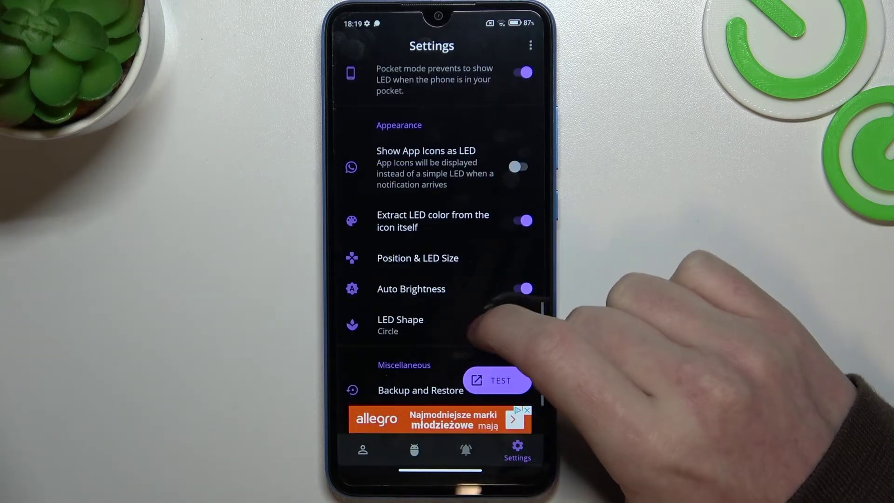
Browse the LED, Behaviour and Appearance settings sections without changing any values
left_click(521, 288)
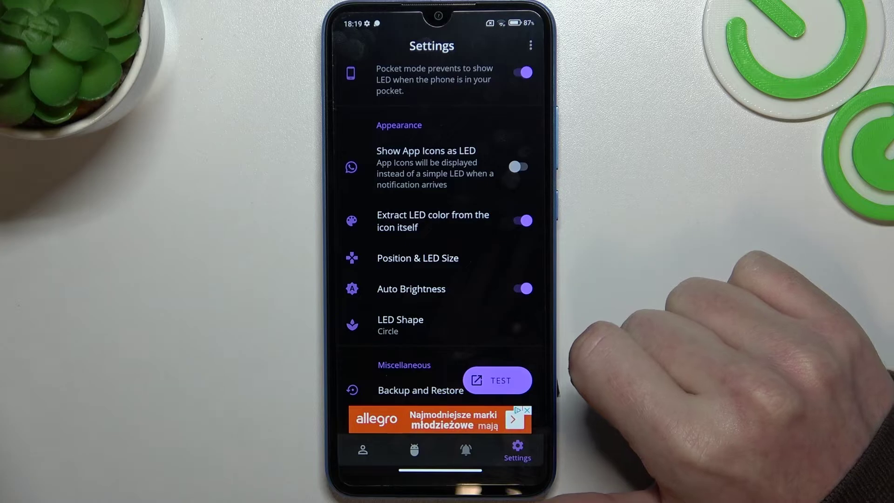
scroll(454, 280, "up", 5)
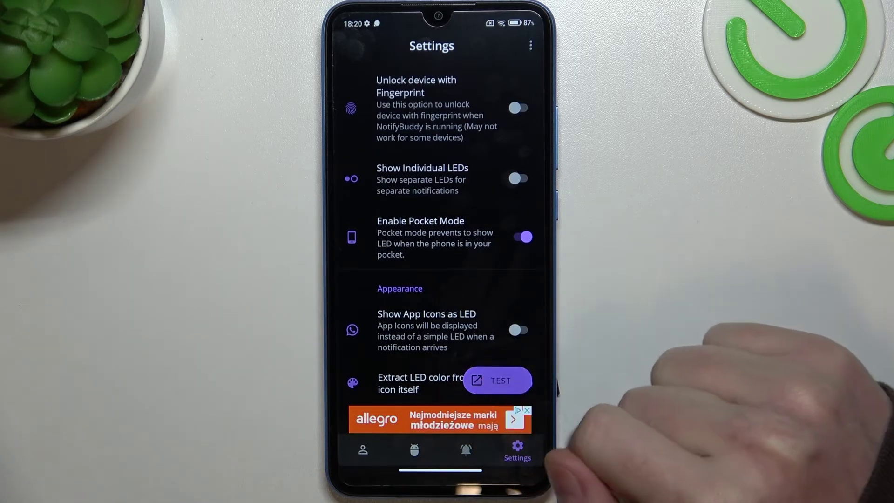
Preview the LED dot test on a dark screen, then exit to the home screen
left_click_drag(544, 447, 489, 447)
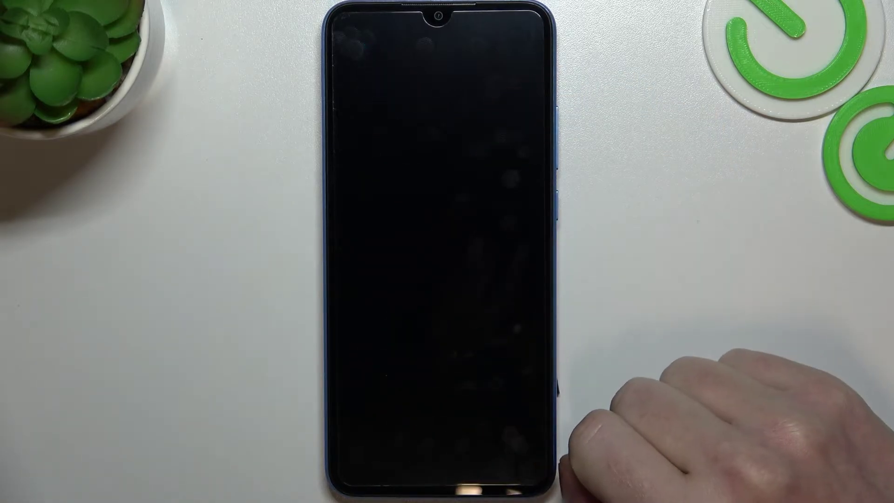
left_click(513, 402)
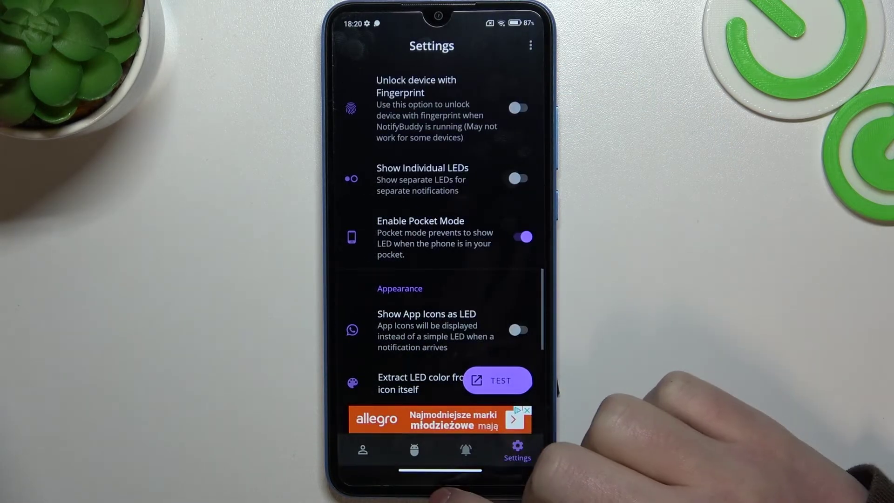
left_click_drag(440, 489, 440, 384)
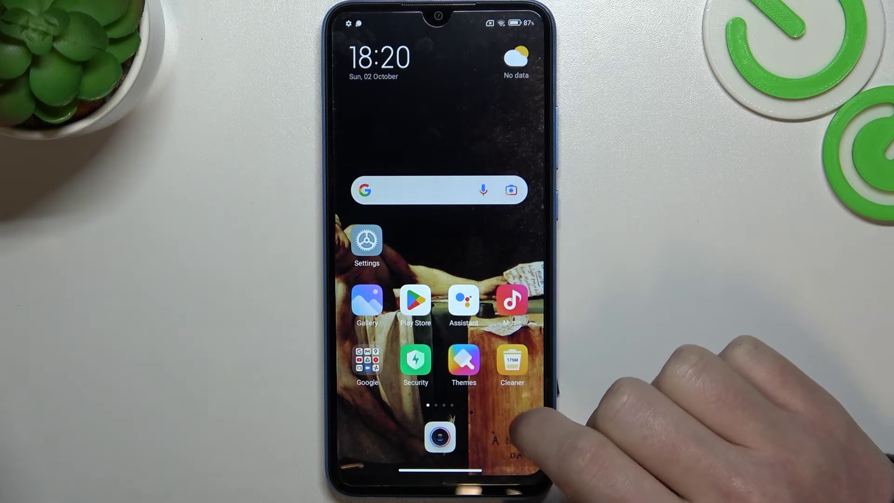